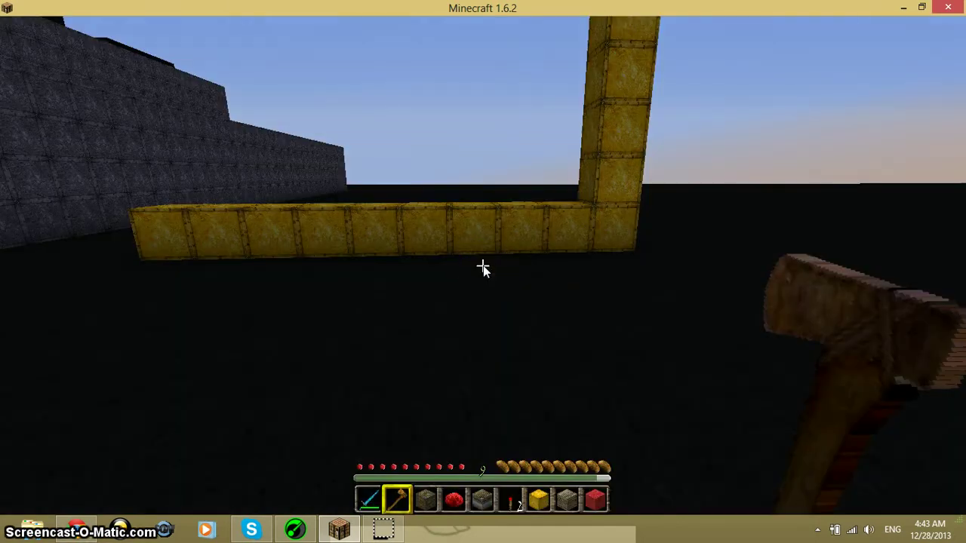
- Look over the gold frame, then rearrange the unnamed block stacks among inventory slots
mouse_move(483, 268)
left_mouse_down()
mouse_move(442, 288)
mouse_move(513, 279)
left_mouse_up()
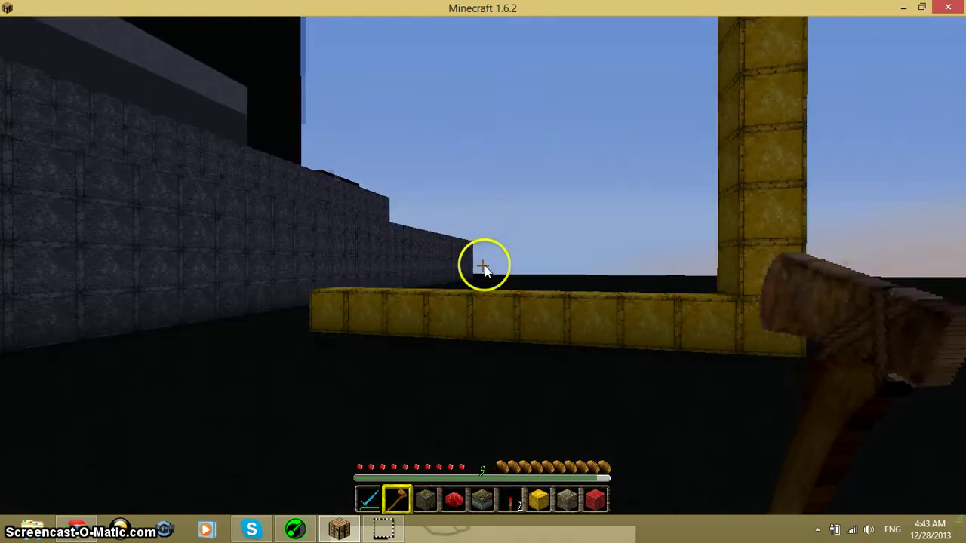
key("e")
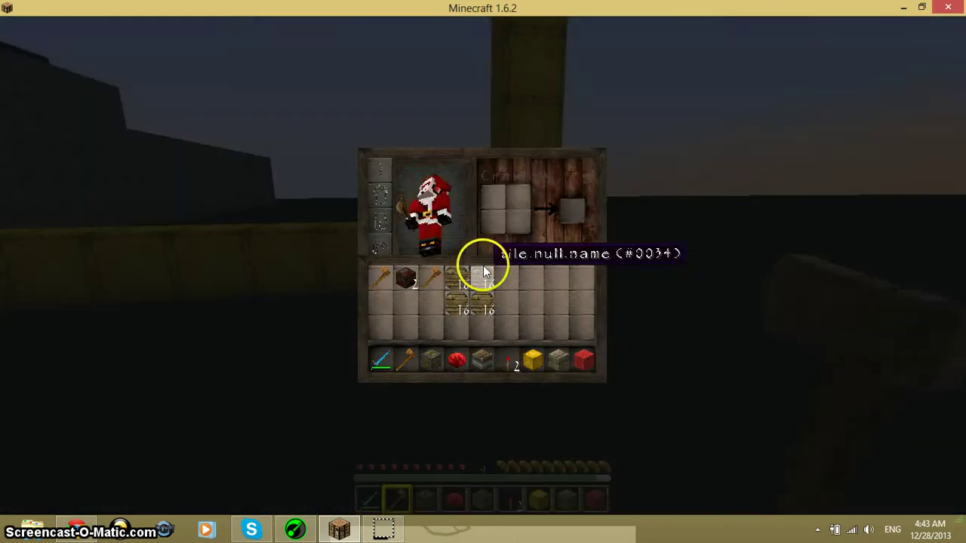
left_click(483, 270)
left_click(480, 280)
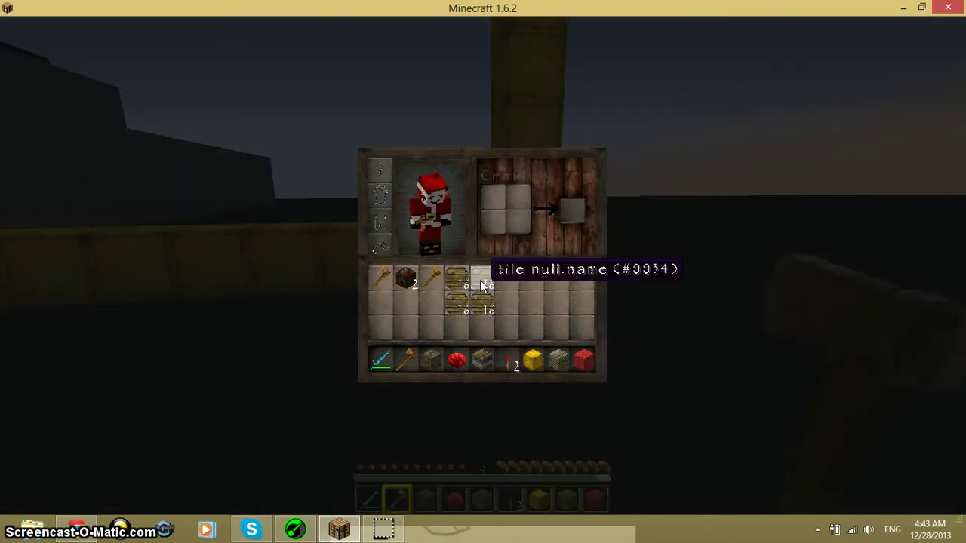
left_click(448, 281)
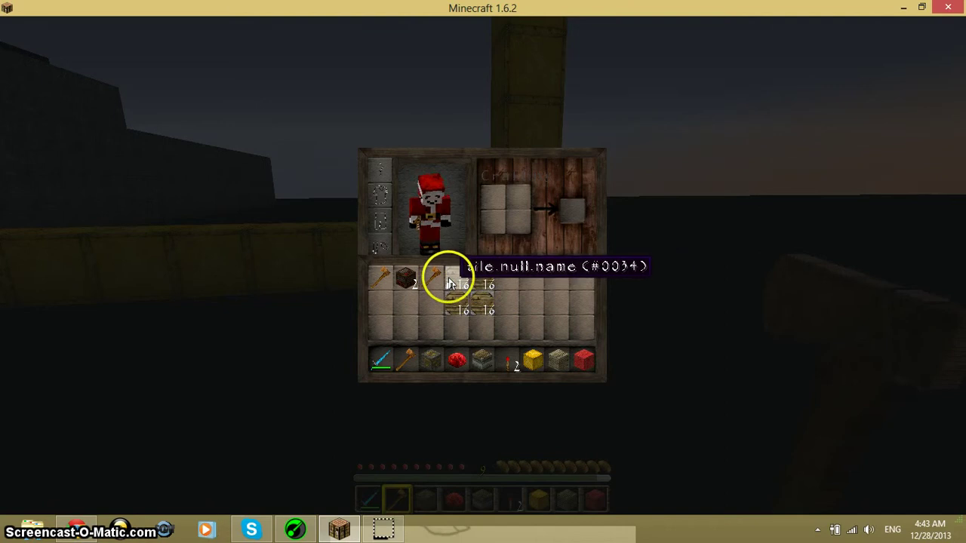
left_click(457, 305)
left_click(518, 296)
left_click(483, 260)
key("e")
left_click(452, 267)
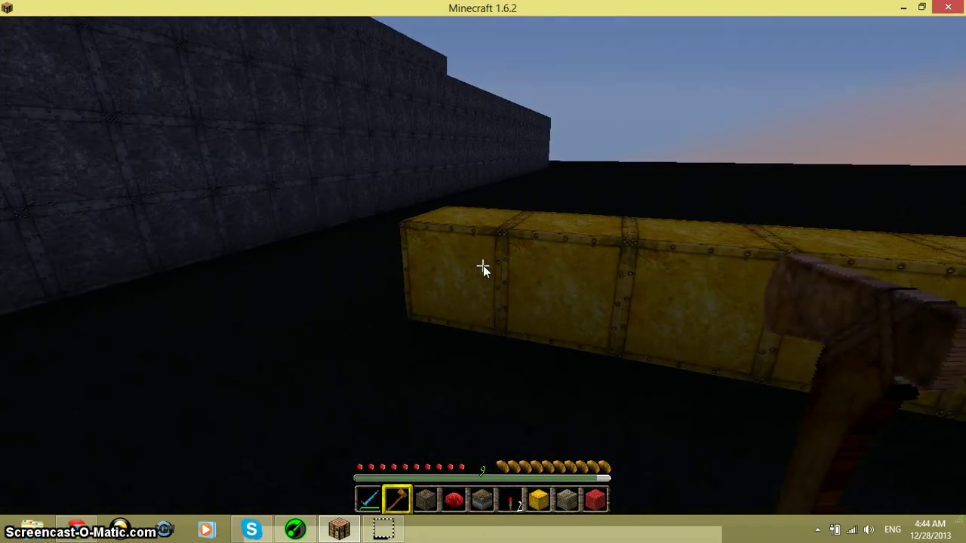
- Rerun the earlier /give command from chat history to receive a wool stack
key("e")
key("e")
key("t")
key("Up")
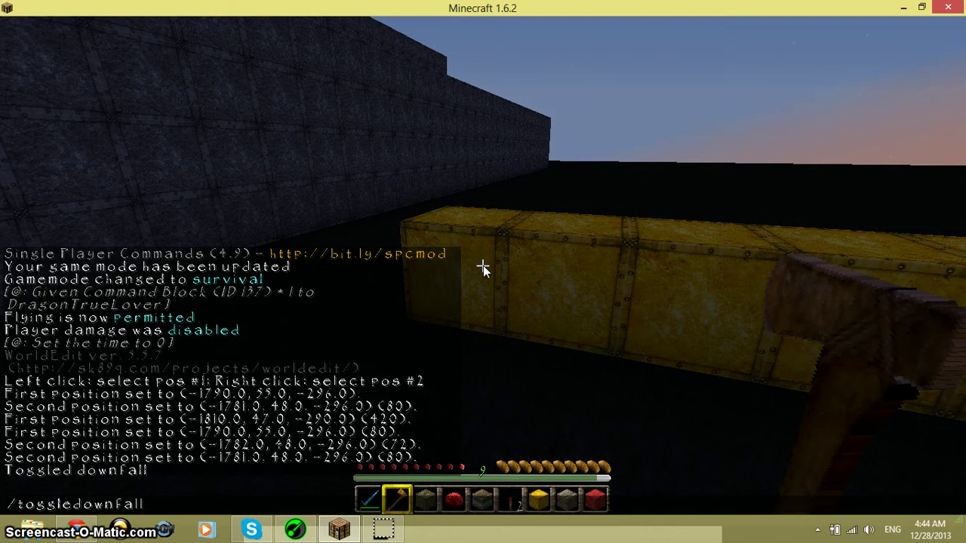
key("Up")
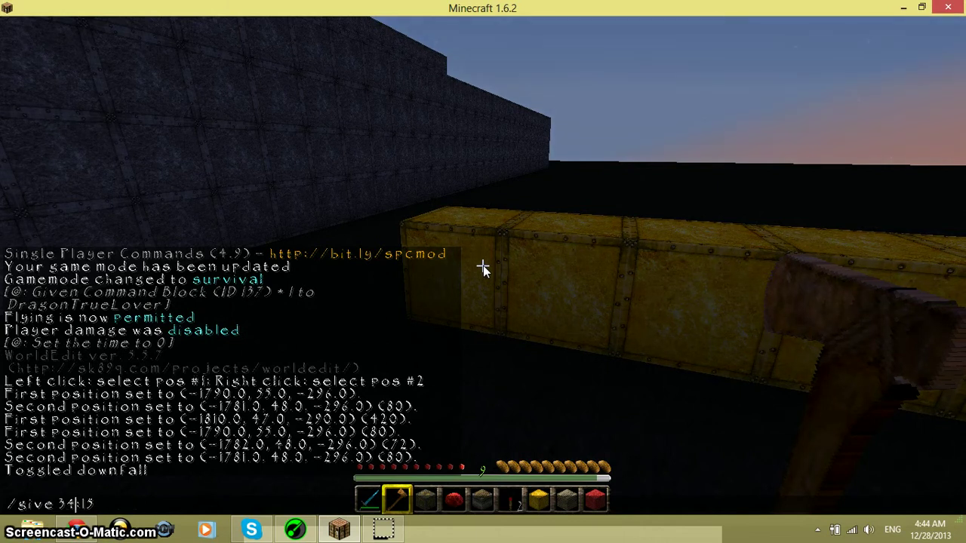
key("Return")
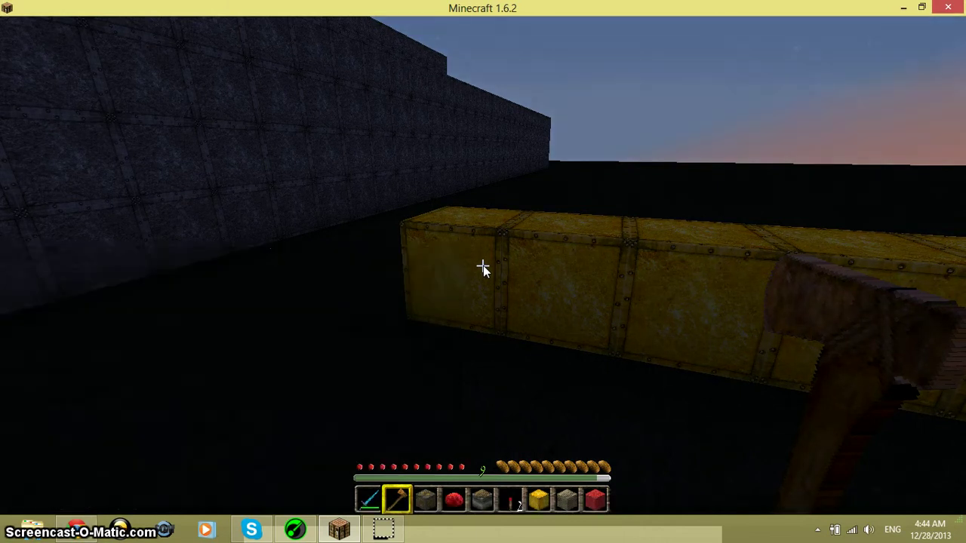
- Split the new wool stack into stacks of 16 across inventory slots
key("e")
left_click(515, 276)
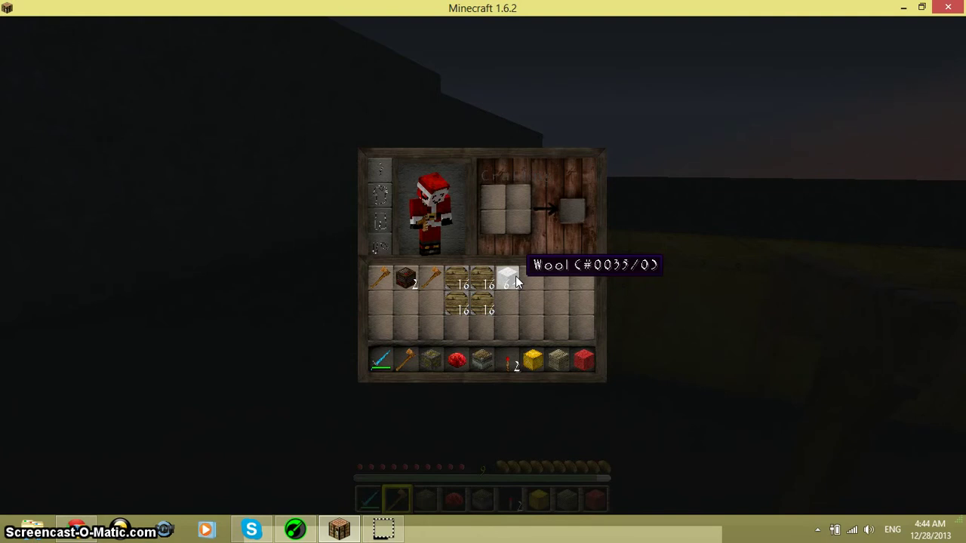
left_click(499, 276)
left_click_drag(507, 305, 533, 306)
left_click(516, 278)
left_click_drag(532, 278, 470, 276)
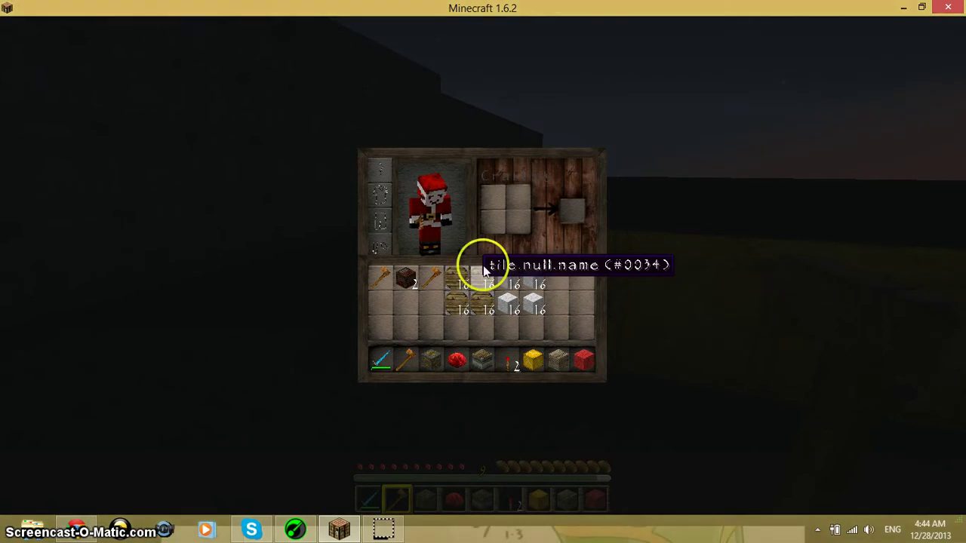
key("e")
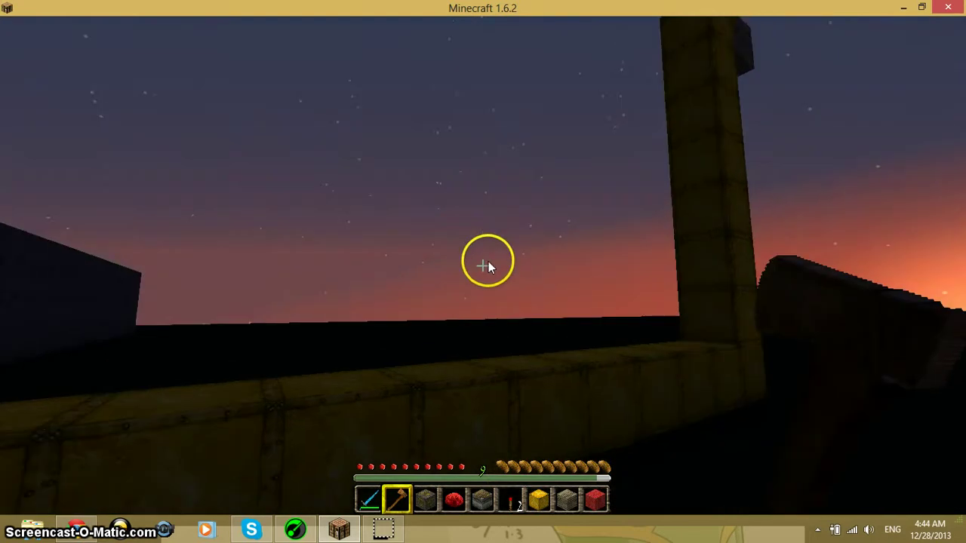
- Run the /light command to relight the world
key("slash")
type("/lig")
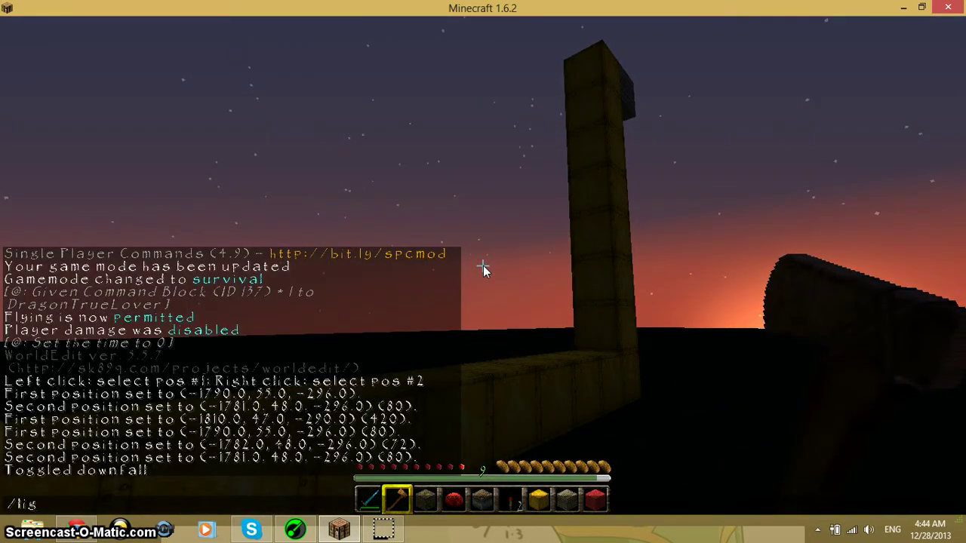
type("ht")
key("Return")
left_click(473, 263)
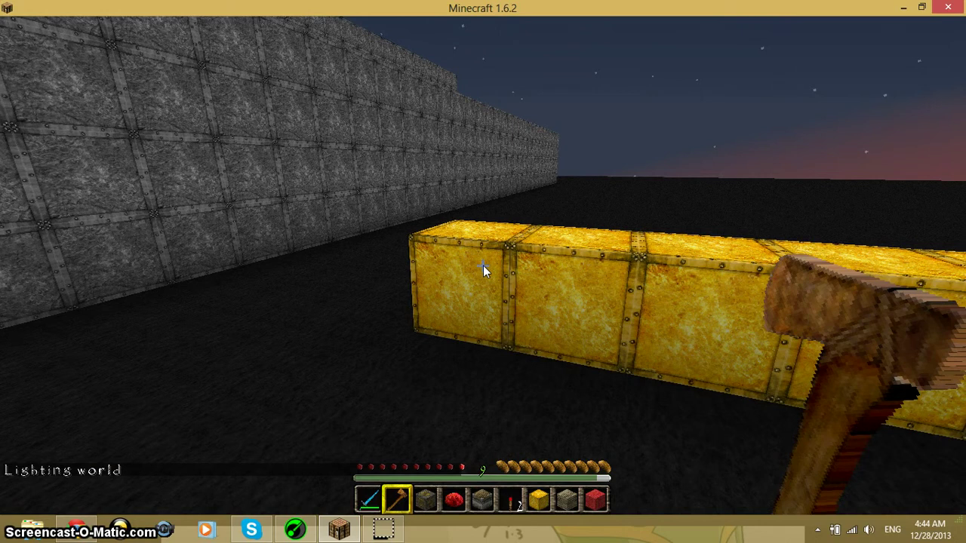
- Mark both gold-frame corners with the wand and back away to view the frame
left_click(482, 265)
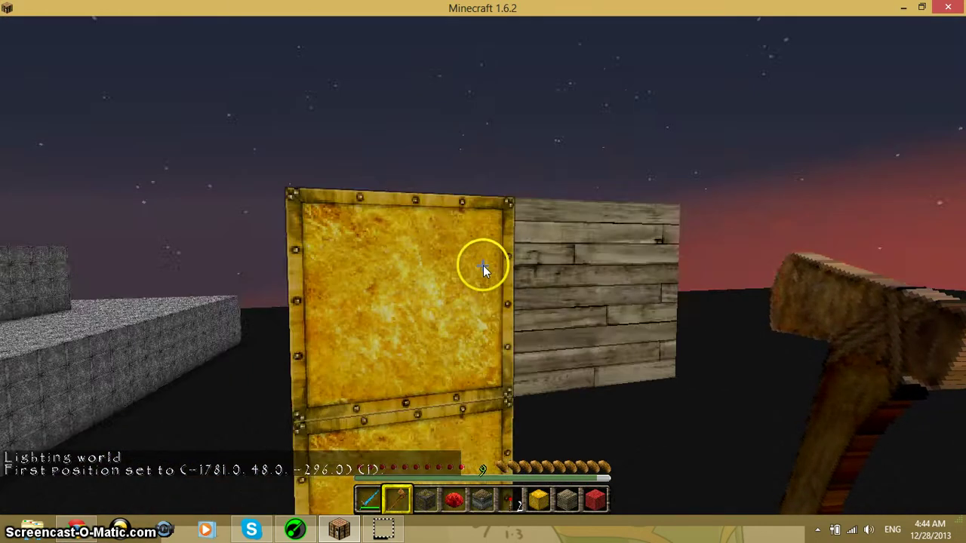
right_click(482, 265)
key("s")
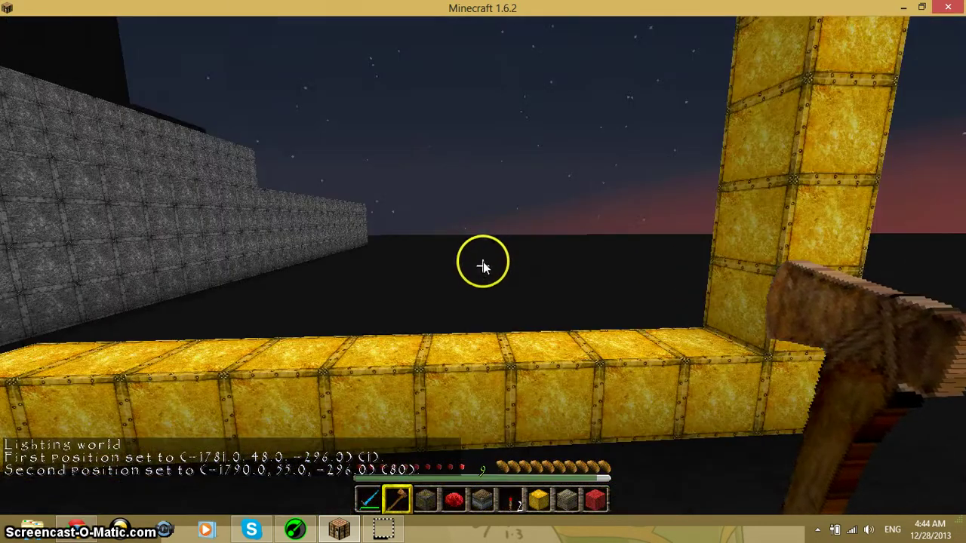
type("//set 3")
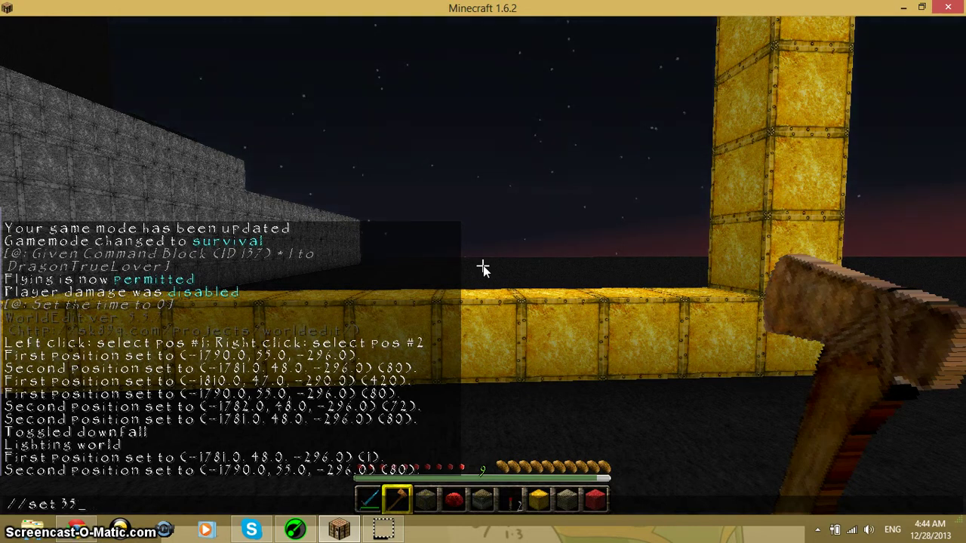
type("5")
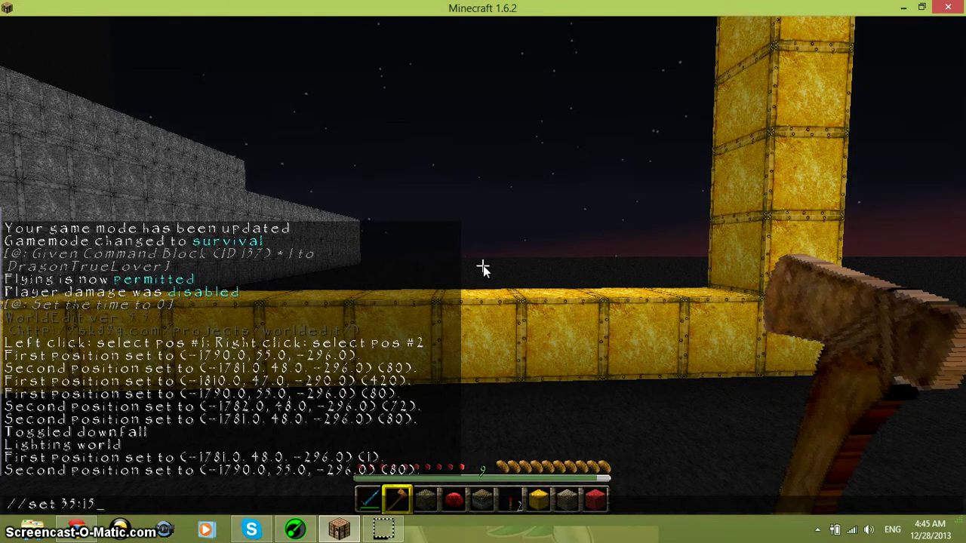
- Run the //set replacement on the selected frame, then //undo it
key("Return")
left_click(483, 268)
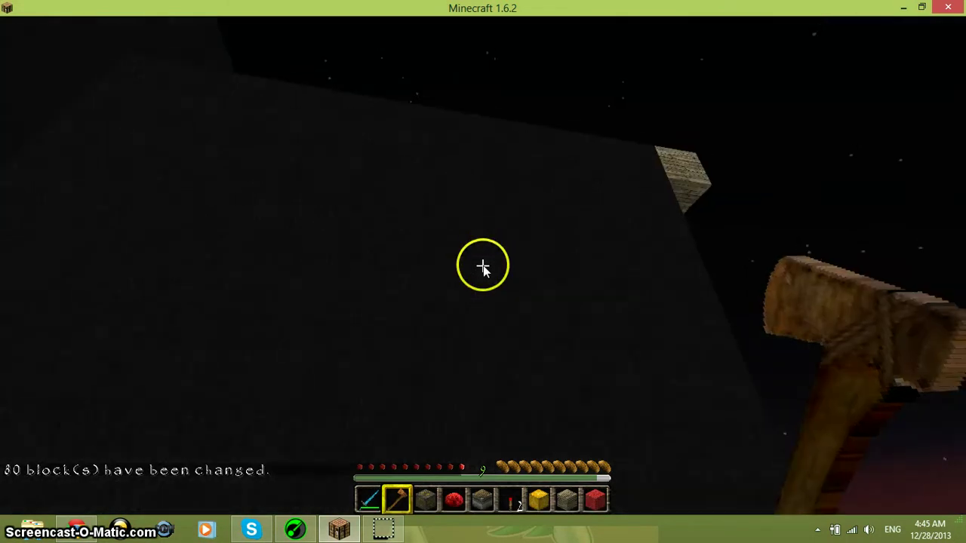
type("//undo")
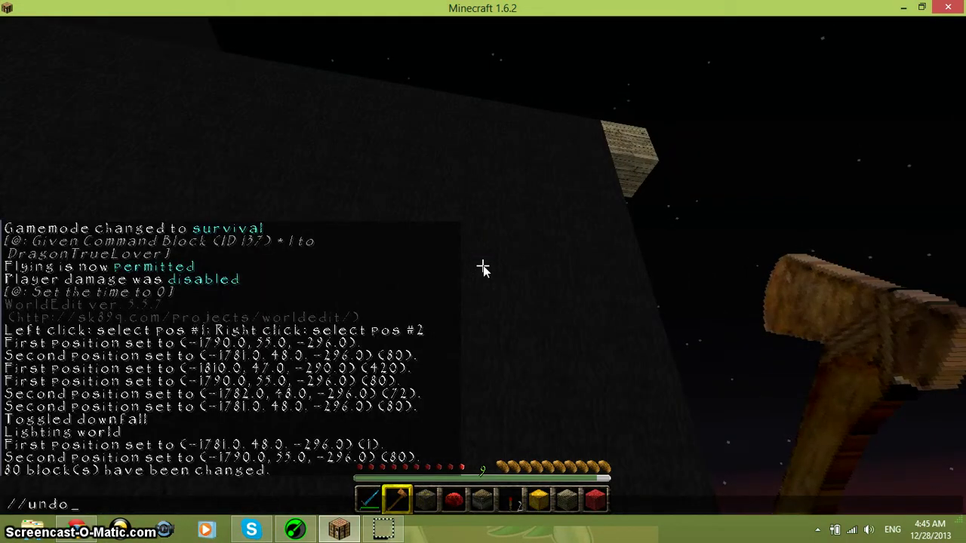
key("Return")
left_click(483, 268)
- Extend the selection one block, rerun the replacement, then undo it to restore gold
right_click(483, 265)
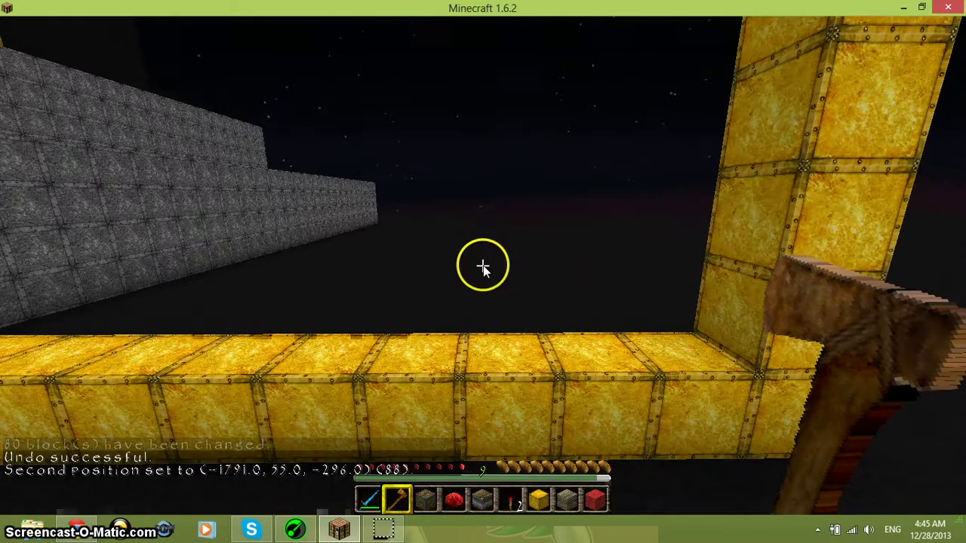
key("t")
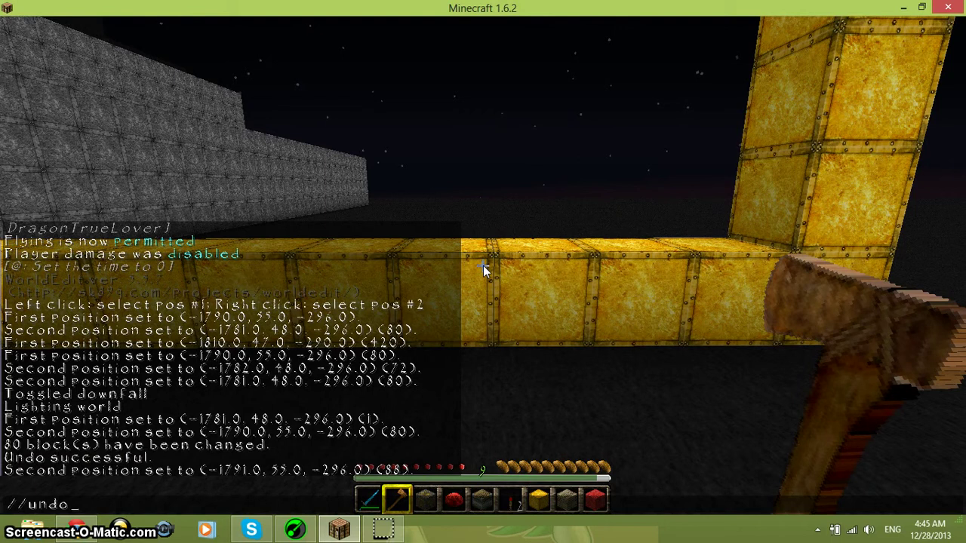
key("Return")
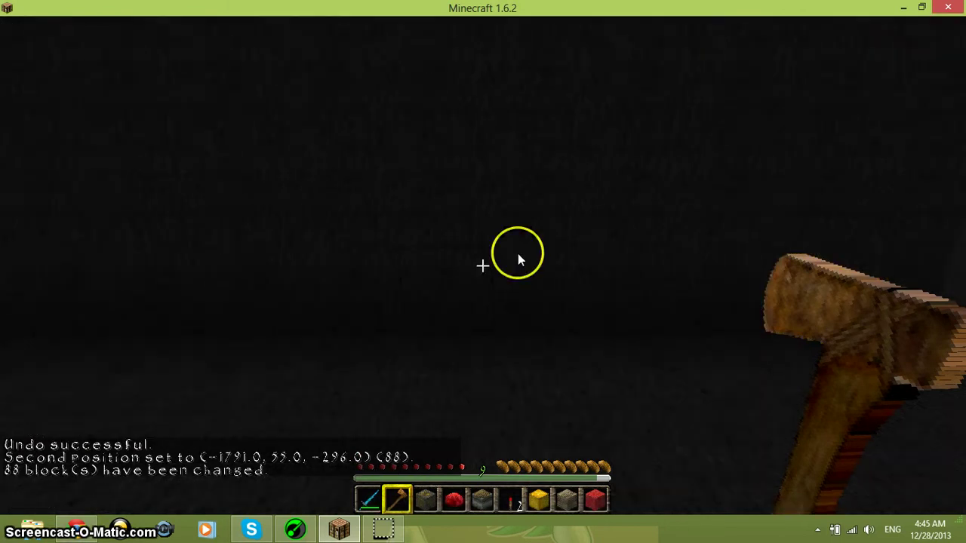
key("t")
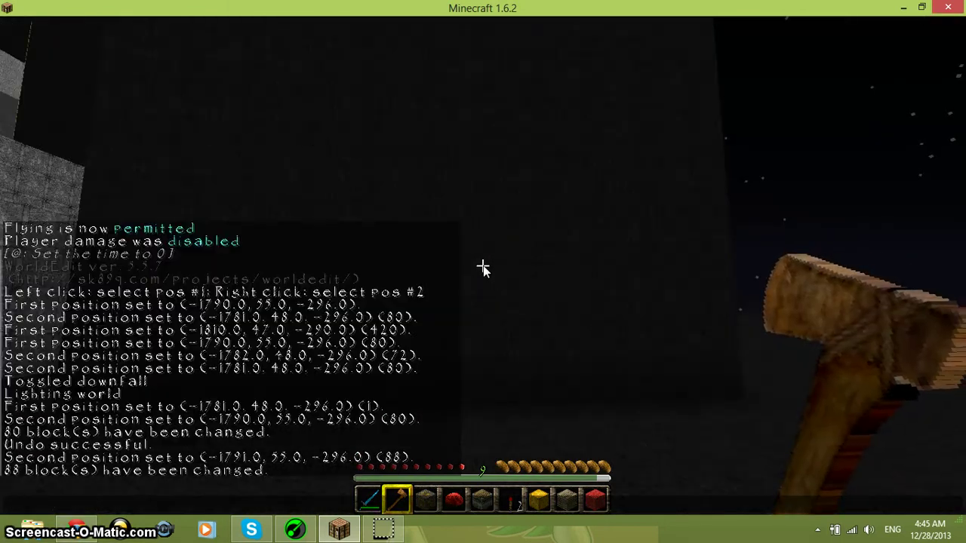
type("//undo")
key("Return")
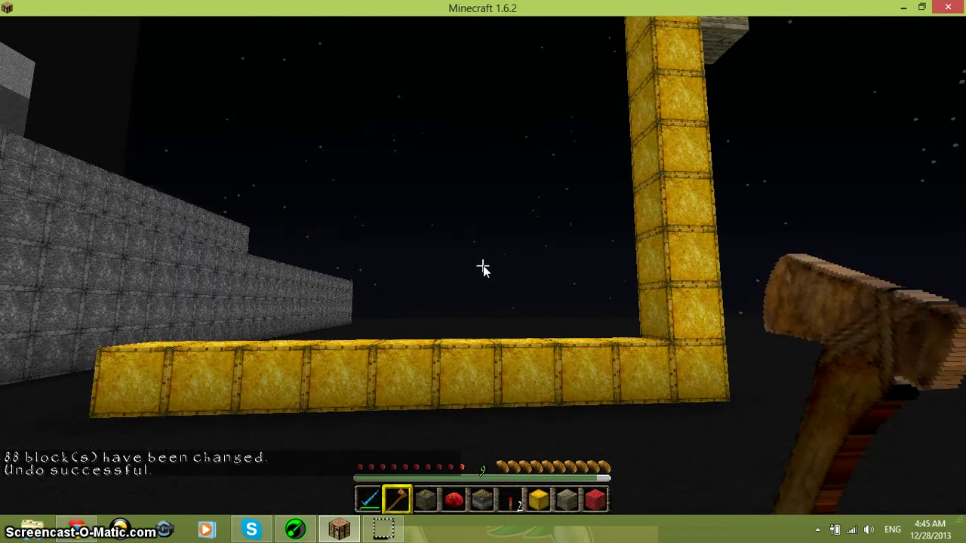
left_click(483, 269)
- Reselect the frame corners and run //set 34:15, replacing 88 blocks
key("w")
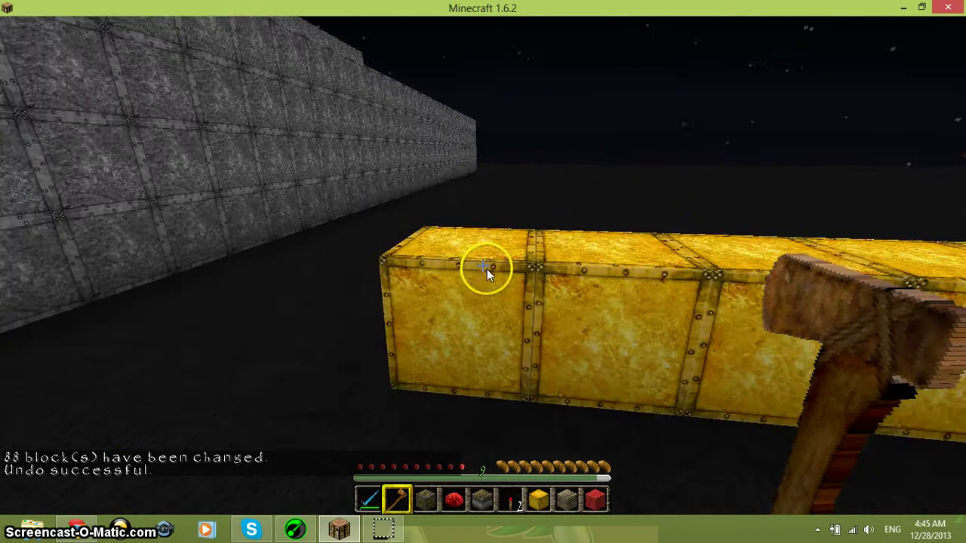
left_click(482, 269)
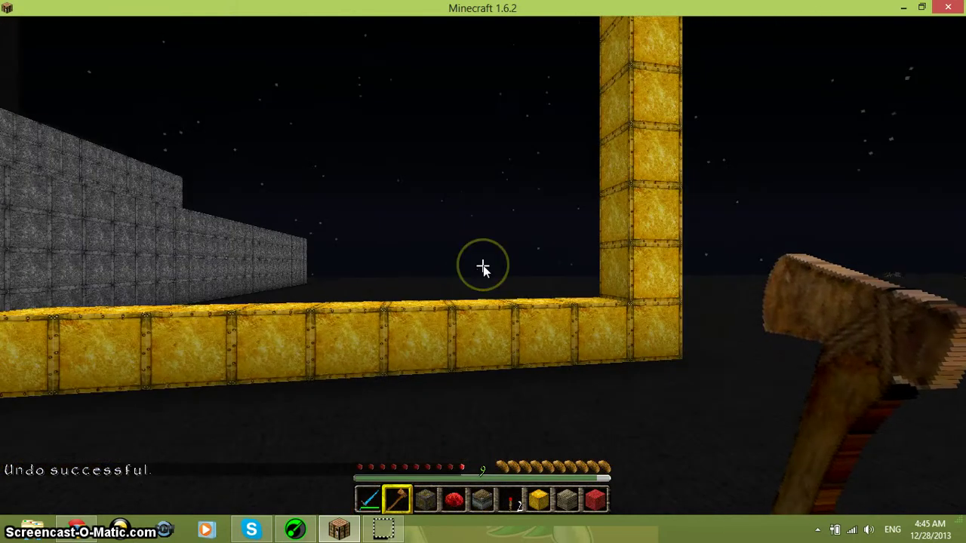
left_click(482, 270)
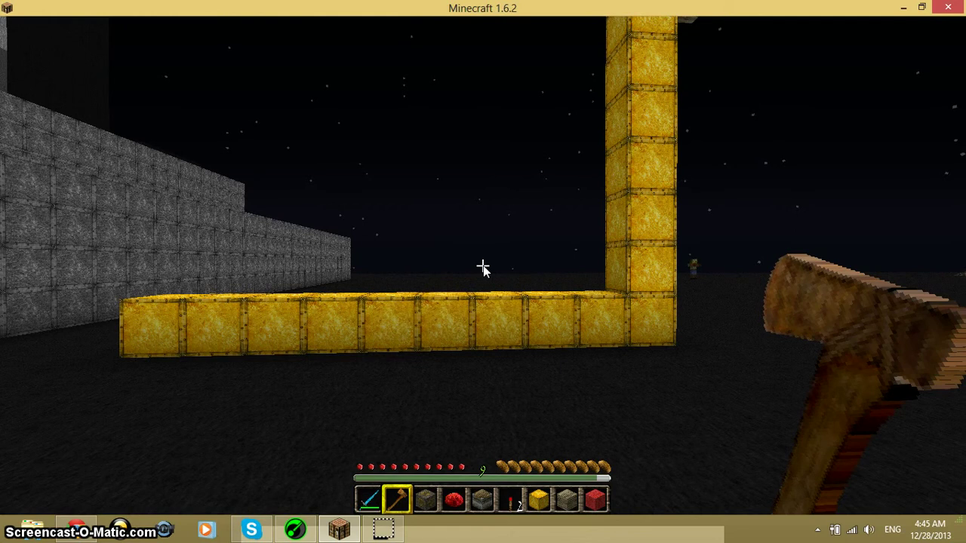
type("//undo")
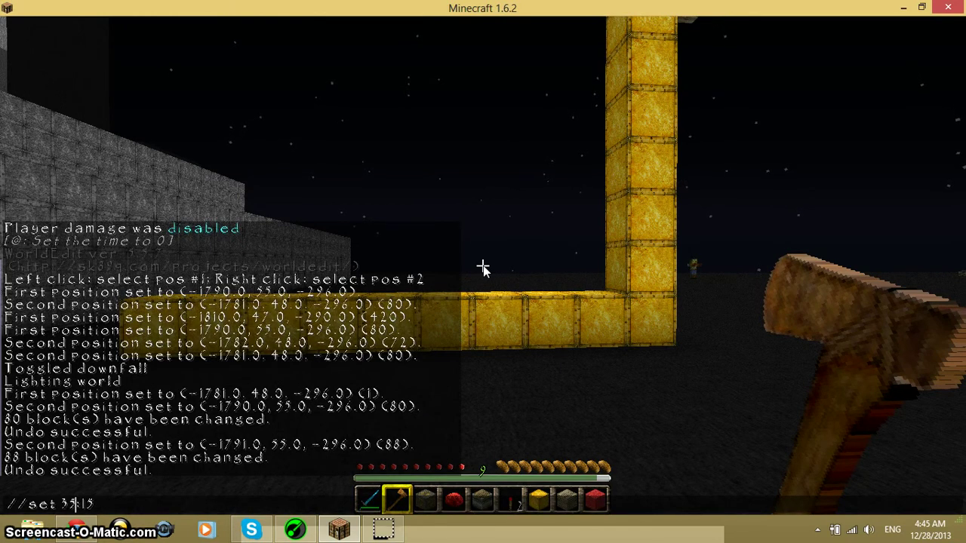
key("BackSpace")
key("Return")
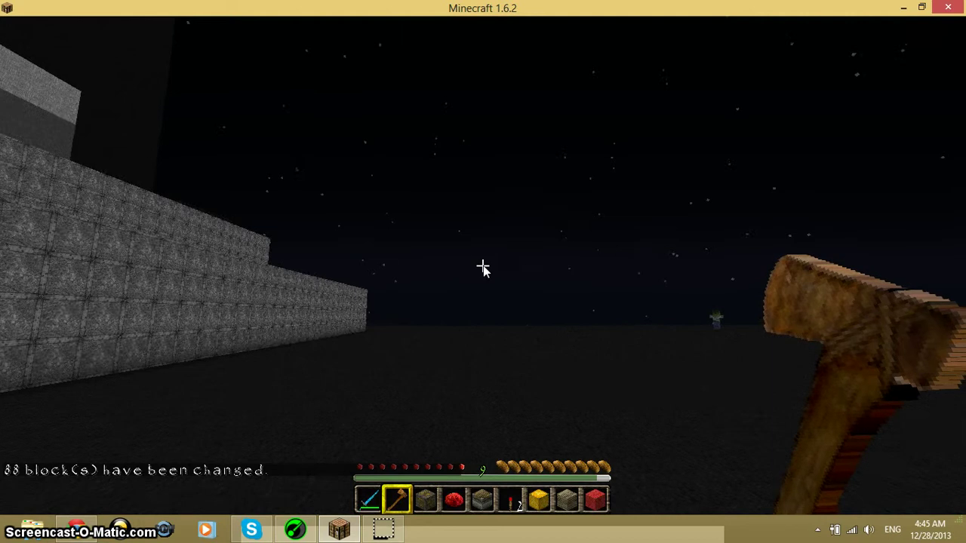
- Remove the wooden axe from the hotbar; starting a chat command then crashes the game
key("e")
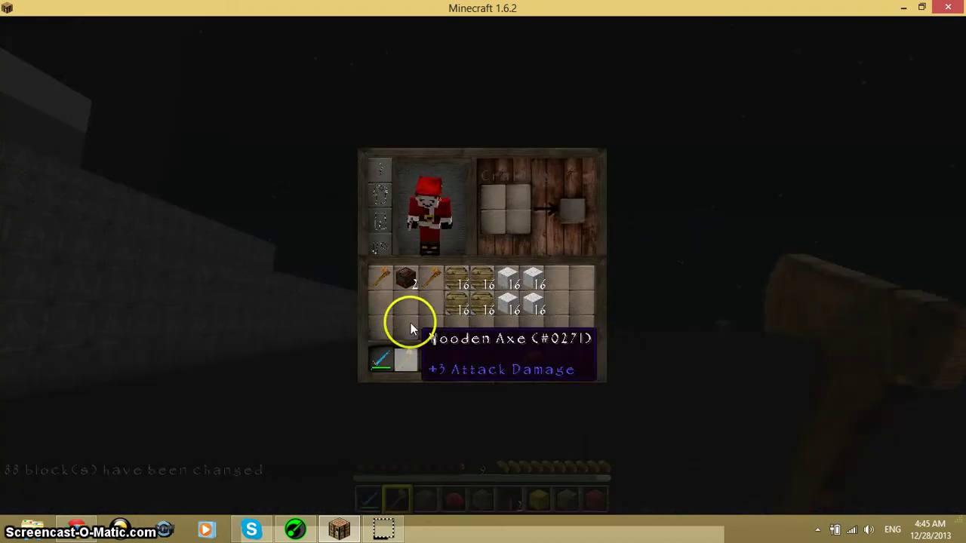
left_click(406, 354)
key("e")
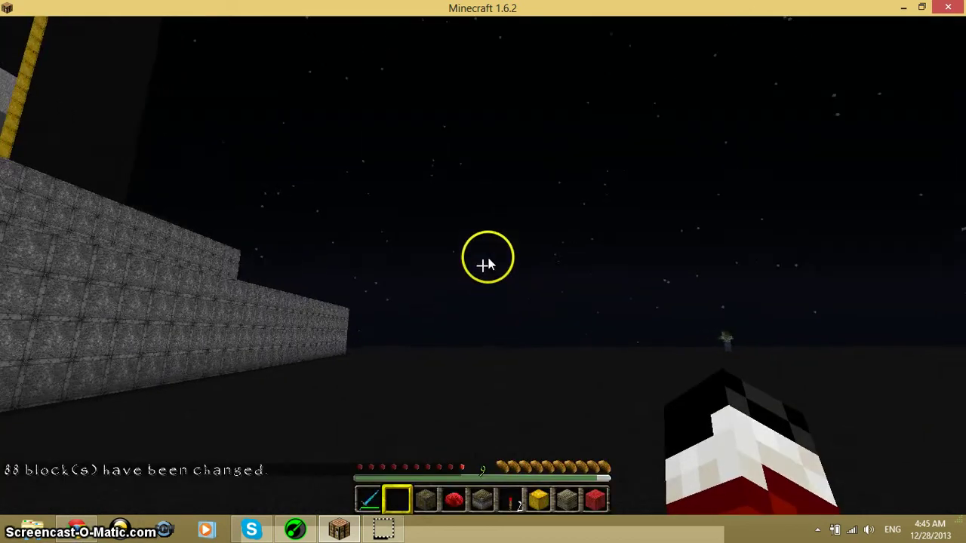
left_click(482, 268)
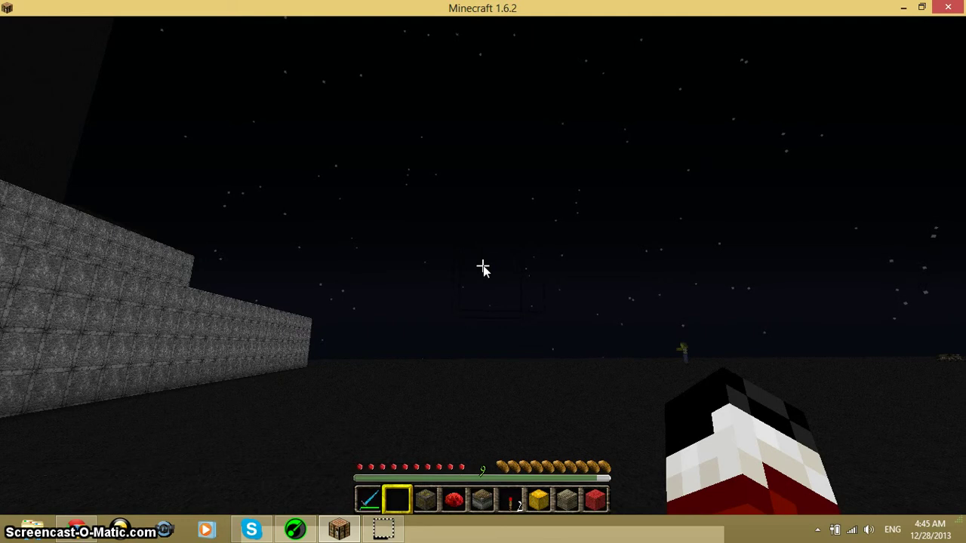
key("slash")
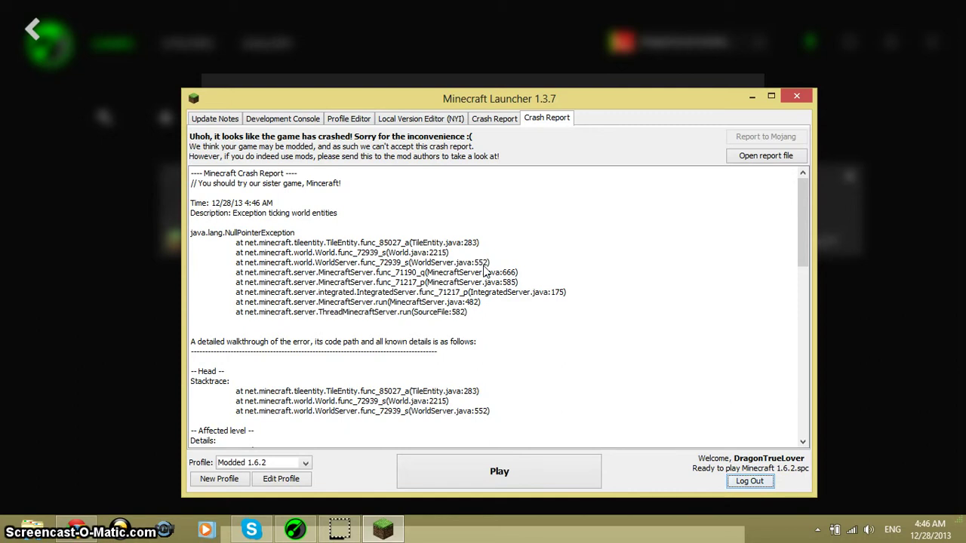
scroll(545, 268, "down", 4)
scroll(547, 271, "down", 4)
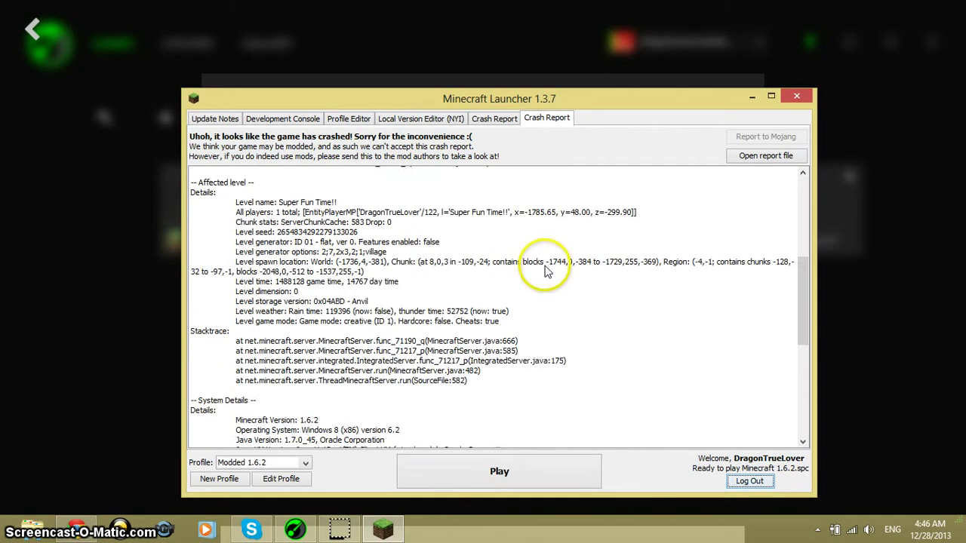
scroll(547, 271, "up", 8)
scroll(545, 271, "down", 3)
scroll(547, 273, "down", 4)
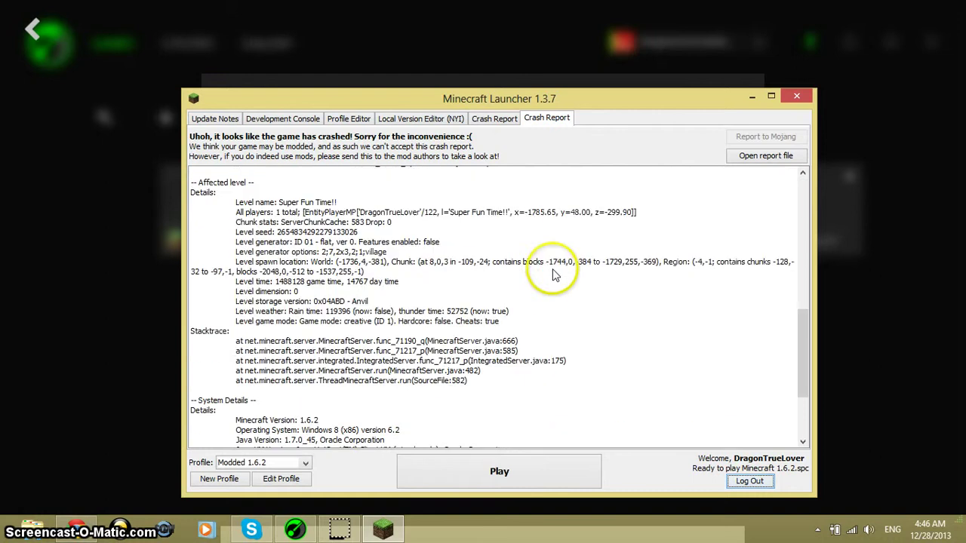
scroll(559, 302, "down", 3)
scroll(562, 320, "down", 3)
scroll(562, 317, "up", 2)
scroll(562, 317, "down", 6)
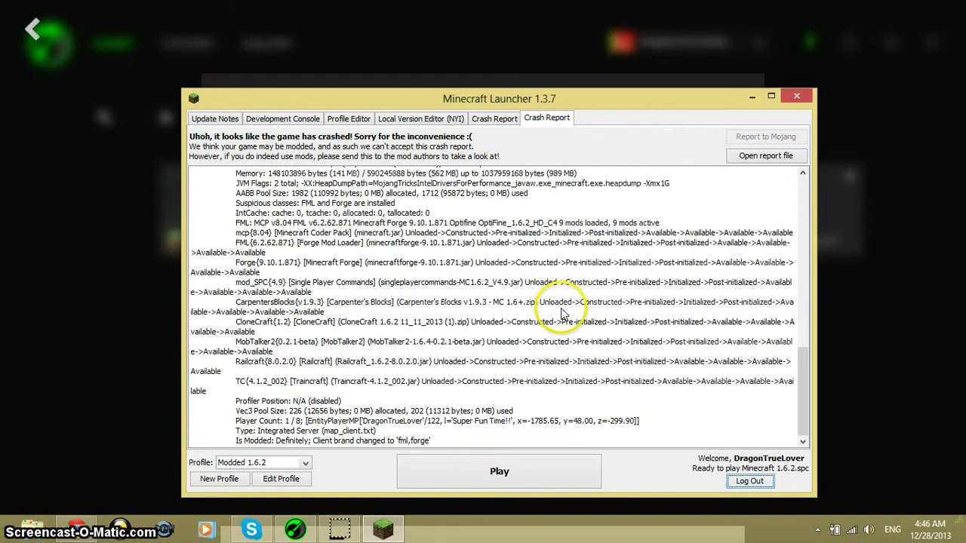
scroll(562, 310, "up", 12)
scroll(562, 309, "down", 8)
scroll(569, 310, "down", 4)
scroll(581, 310, "down", 4)
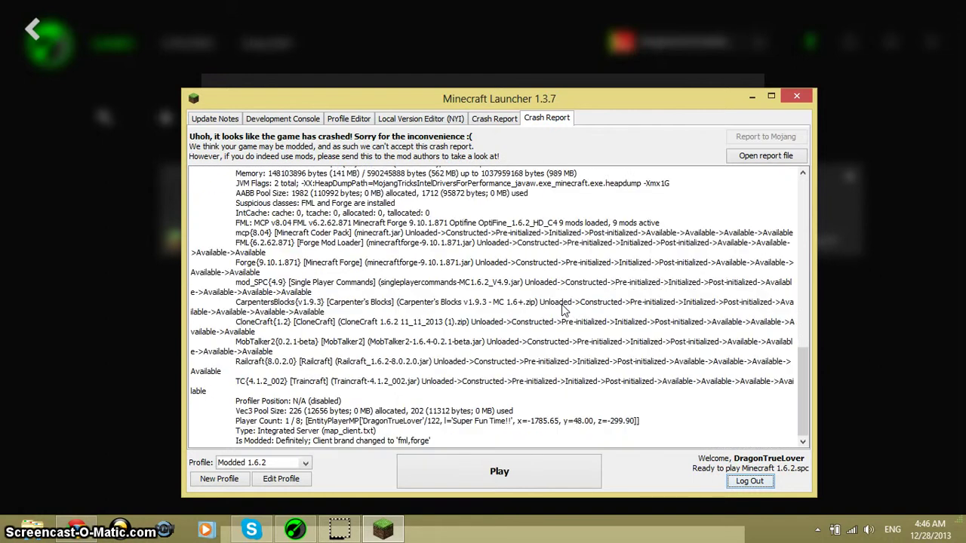
left_click_drag(803, 367, 805, 192)
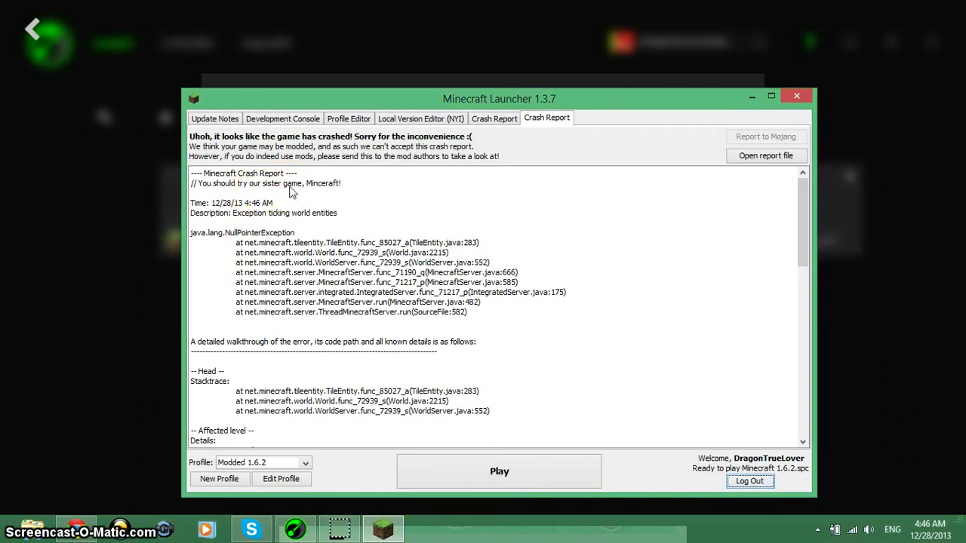
- View the earlier crash report, return to the latest, and select then deselect a line
left_click(494, 119)
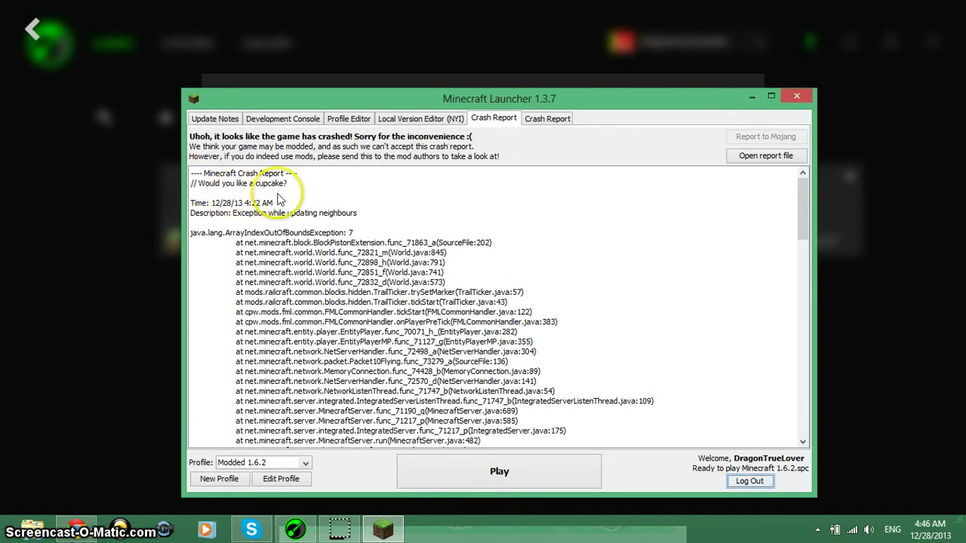
left_click(546, 121)
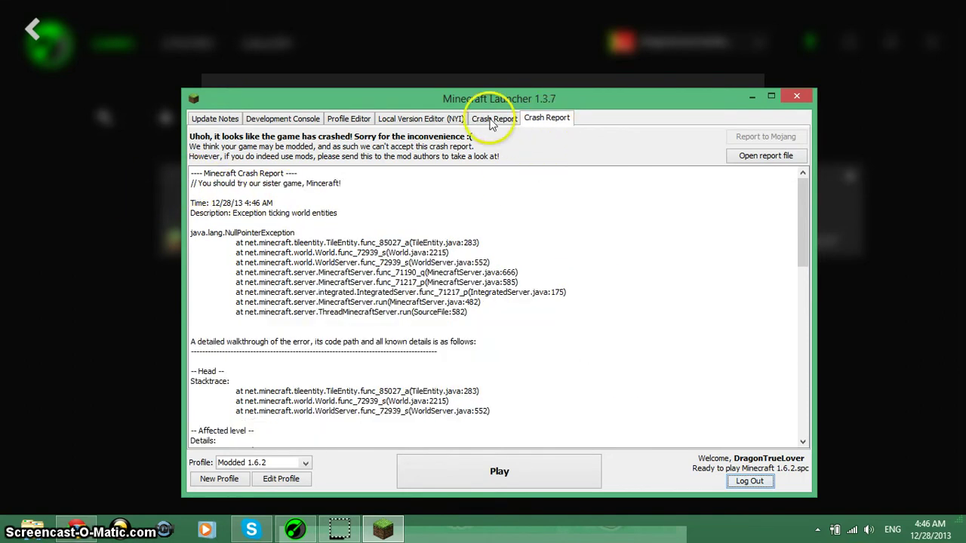
left_click_drag(194, 183, 341, 183)
left_click(729, 265)
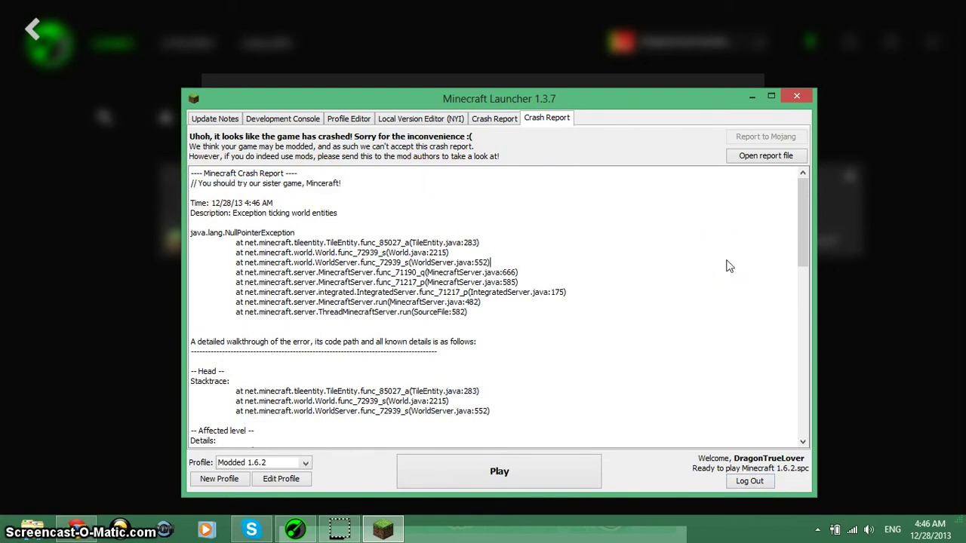
scroll(728, 266, "down", 5)
scroll(728, 265, "up", 5)
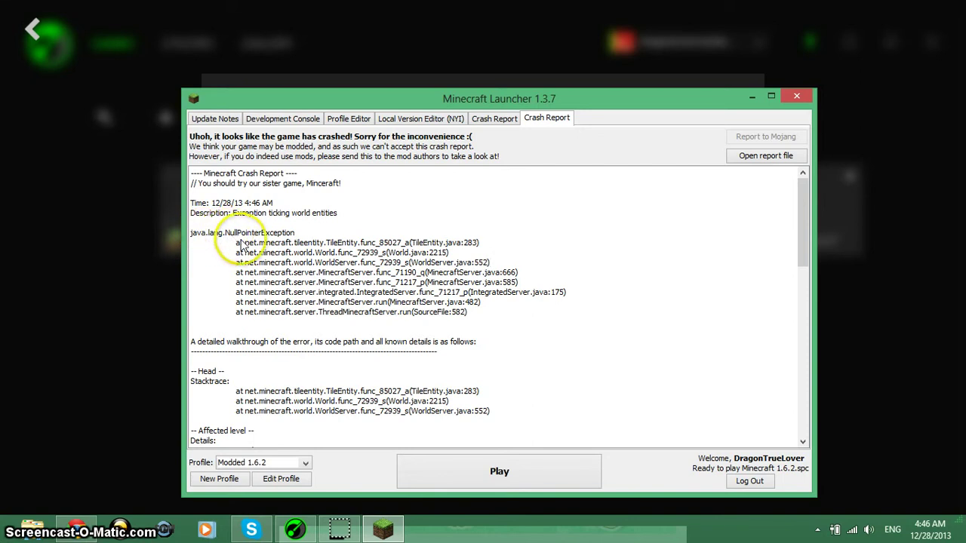
scroll(615, 261, "down", 10)
scroll(617, 273, "down", 1)
scroll(617, 273, "up", 3)
scroll(617, 273, "up", 4)
scroll(617, 274, "up", 4)
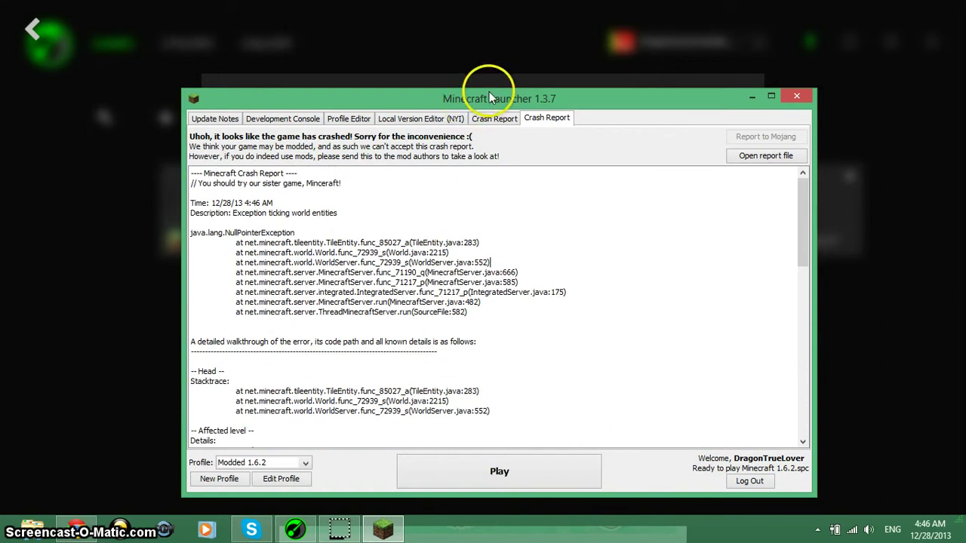
- Move the launcher window up-left, leave the report showing, and switch to Screen Recorder
left_click_drag(512, 105, 491, 69)
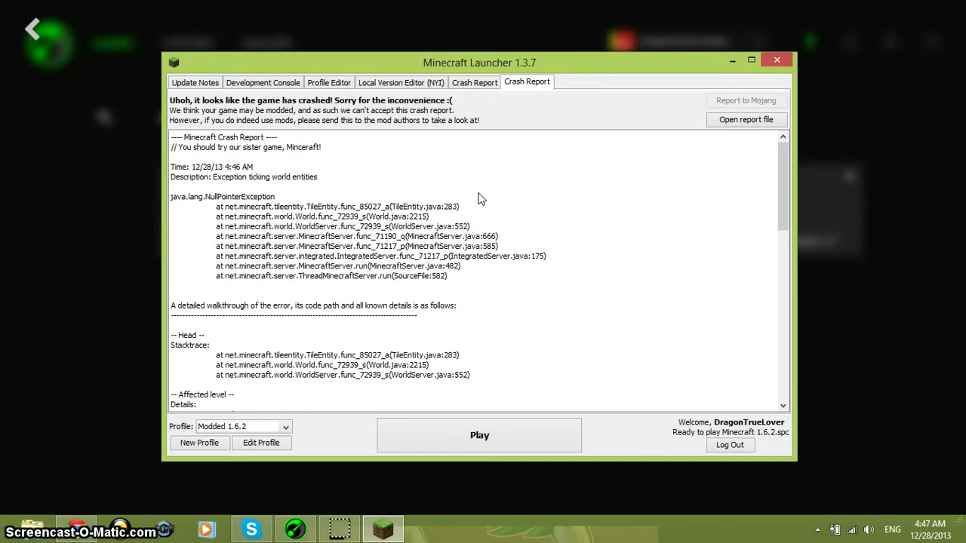
left_click(470, 204)
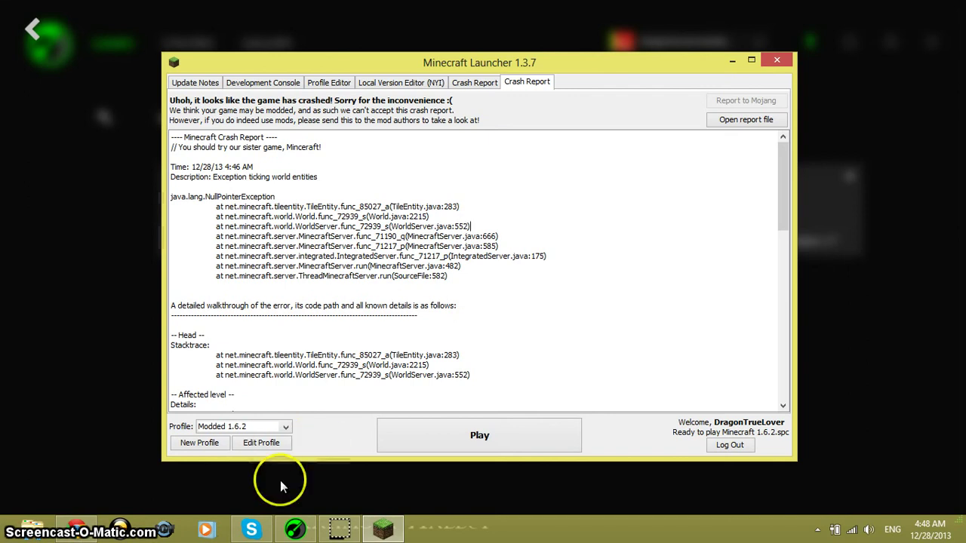
left_click(340, 531)
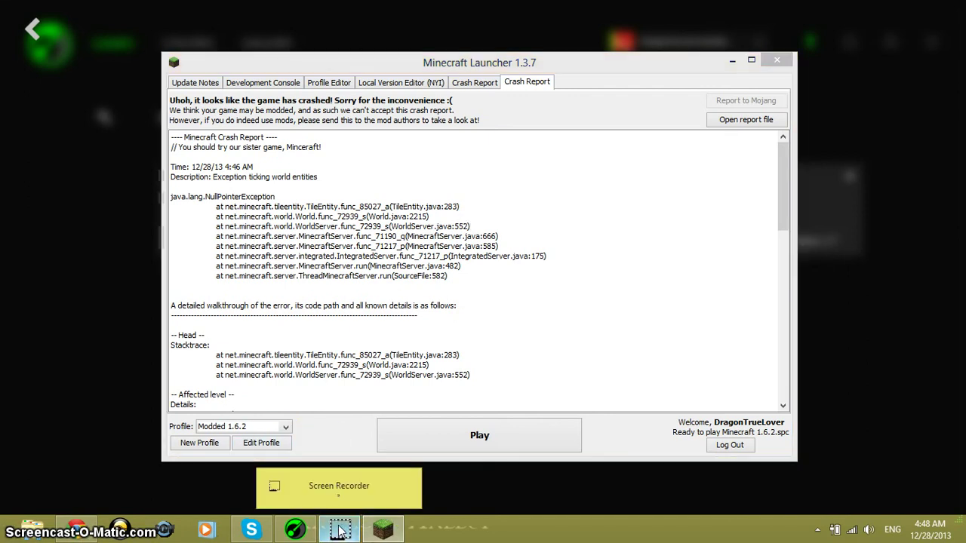